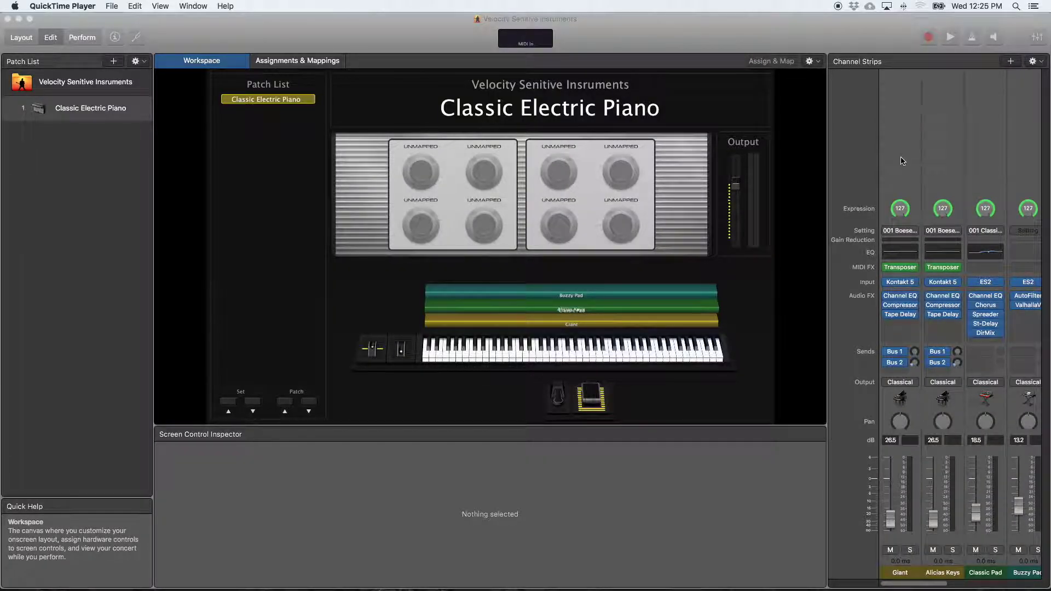
Step: Compare velocity zones of the Giant, Classic Pad, Alicias Keys and Buzzy Pad strips, then close MainStage
left_click(902, 160)
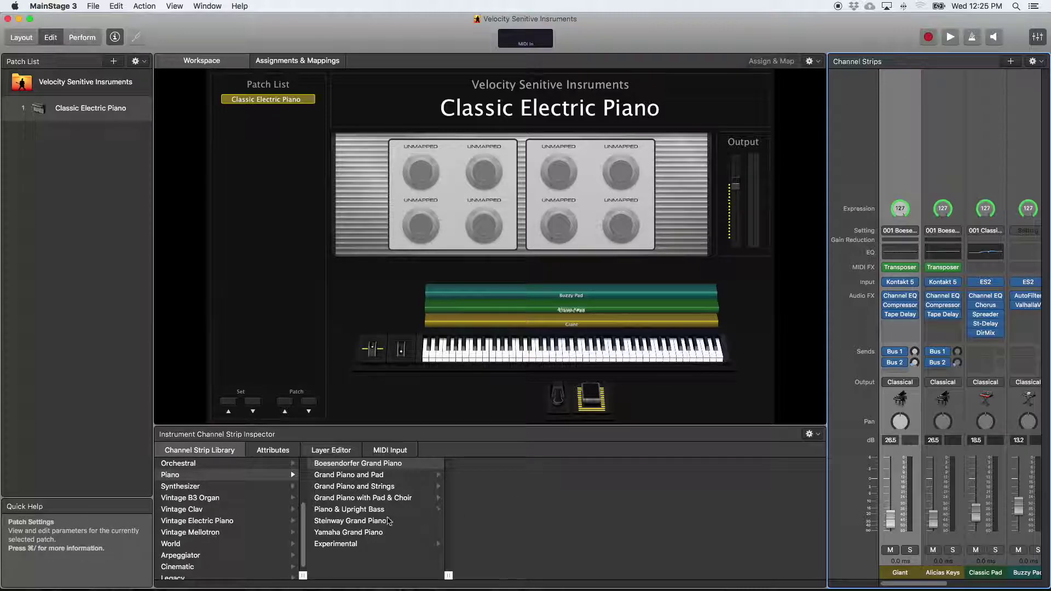
left_click(346, 454)
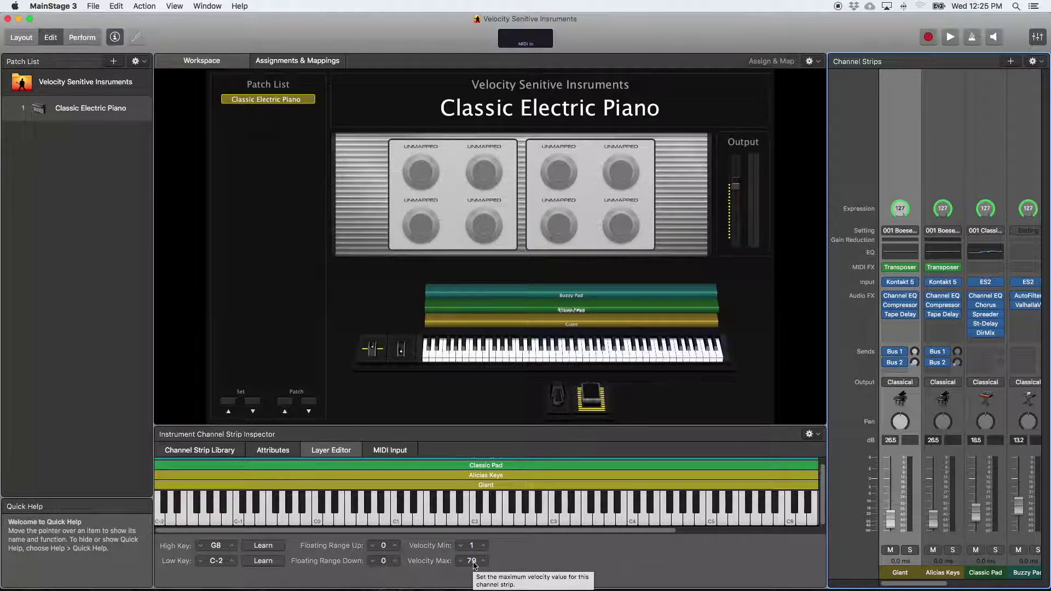
left_click(984, 139)
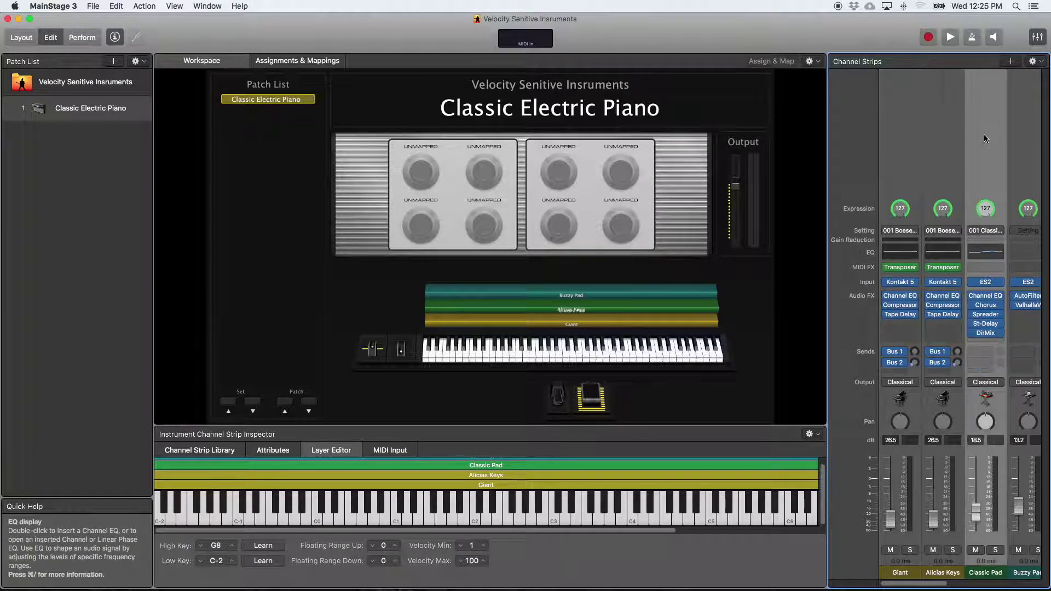
left_click(944, 163)
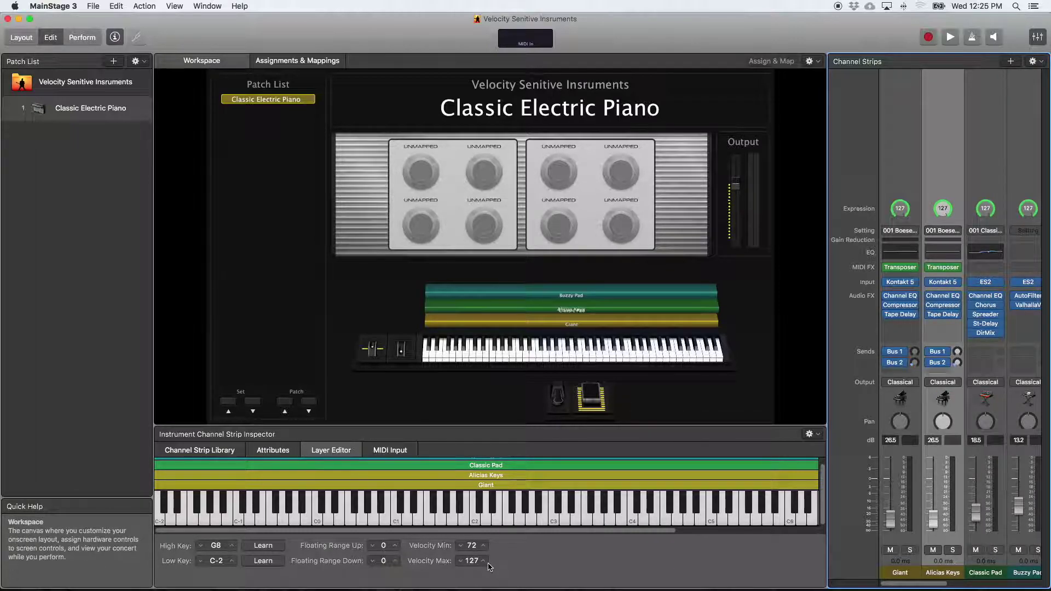
left_click(1026, 144)
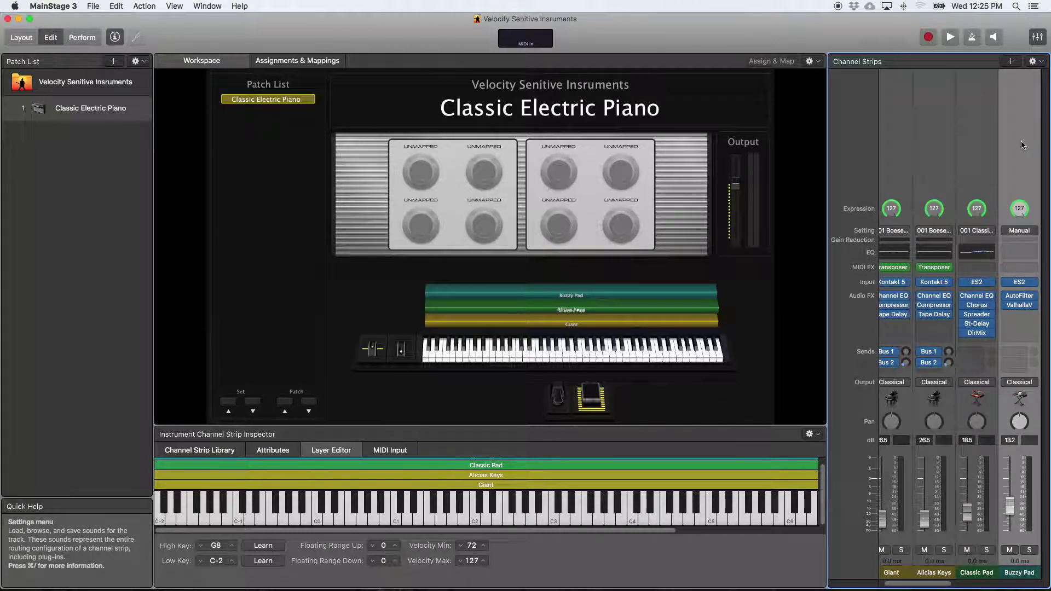
left_click(912, 175)
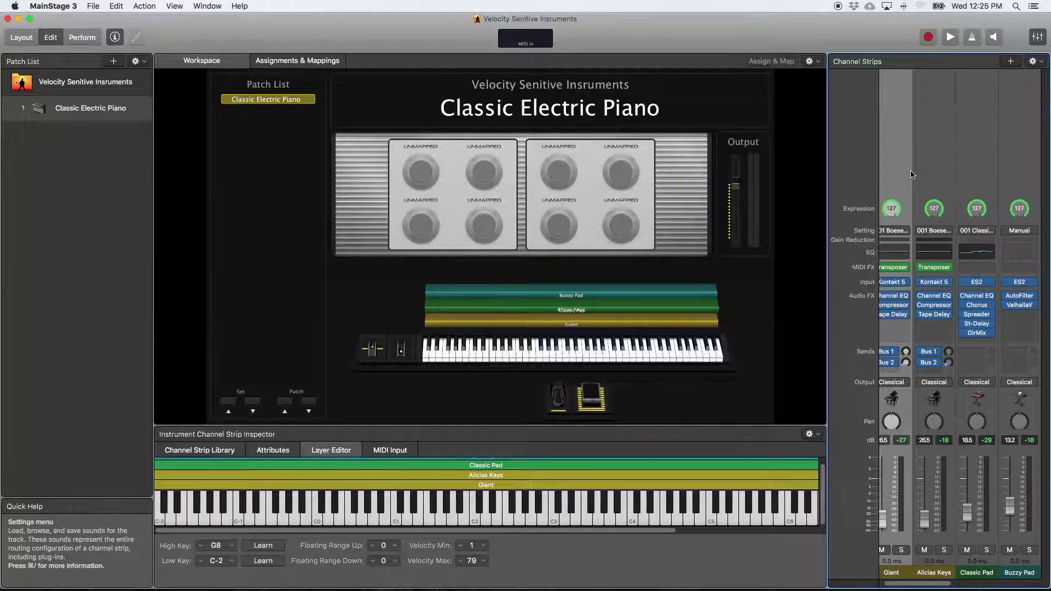
left_click(8, 20)
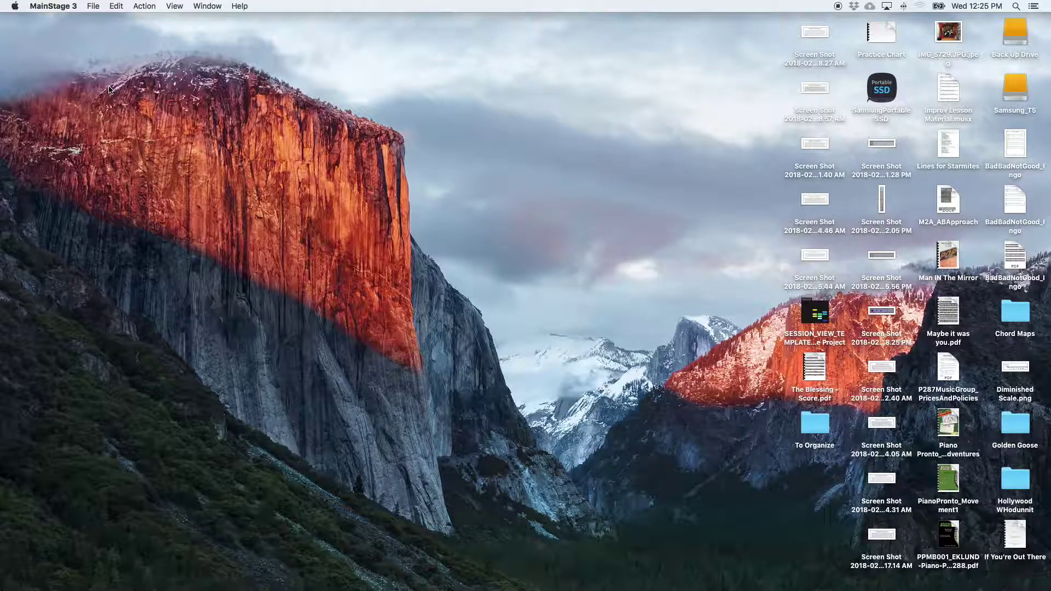
Step: Maximize Live, add an Instrument Rack to the Default MIDI track, and show its chain list
mouse_move(442, 590)
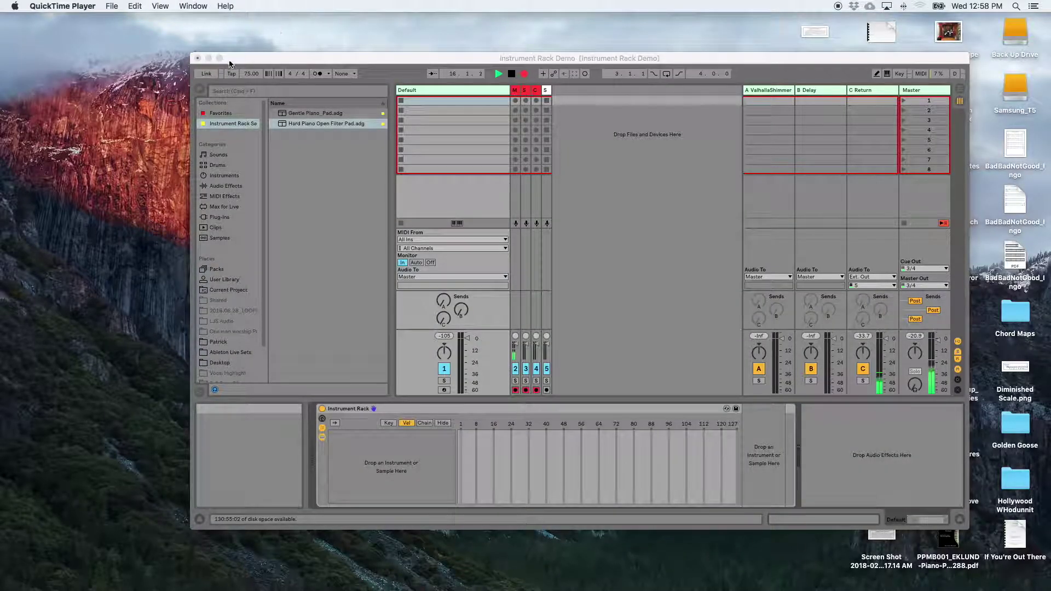
left_click(220, 57)
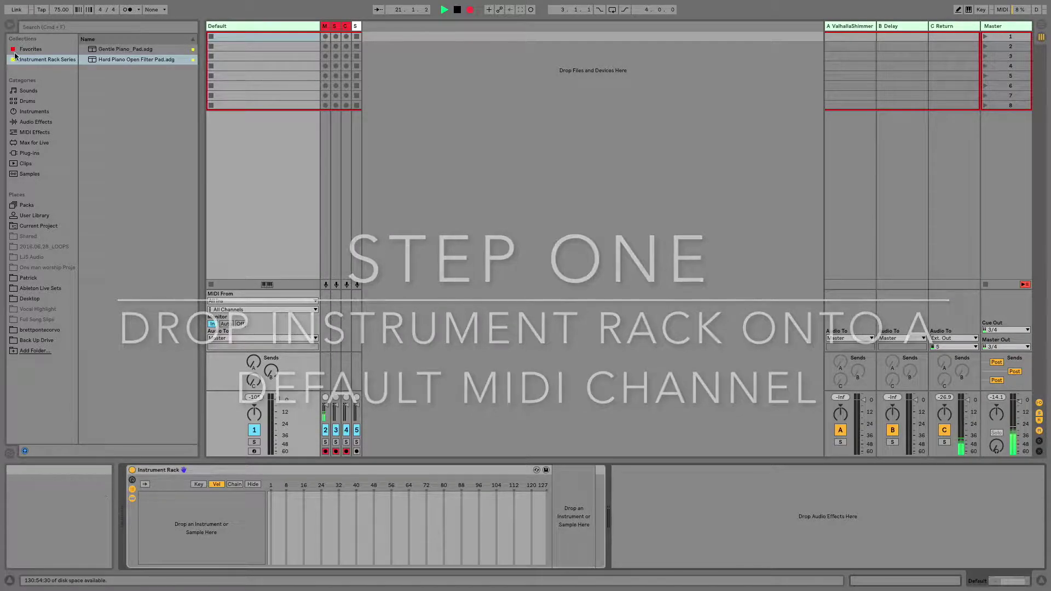
left_click(26, 113)
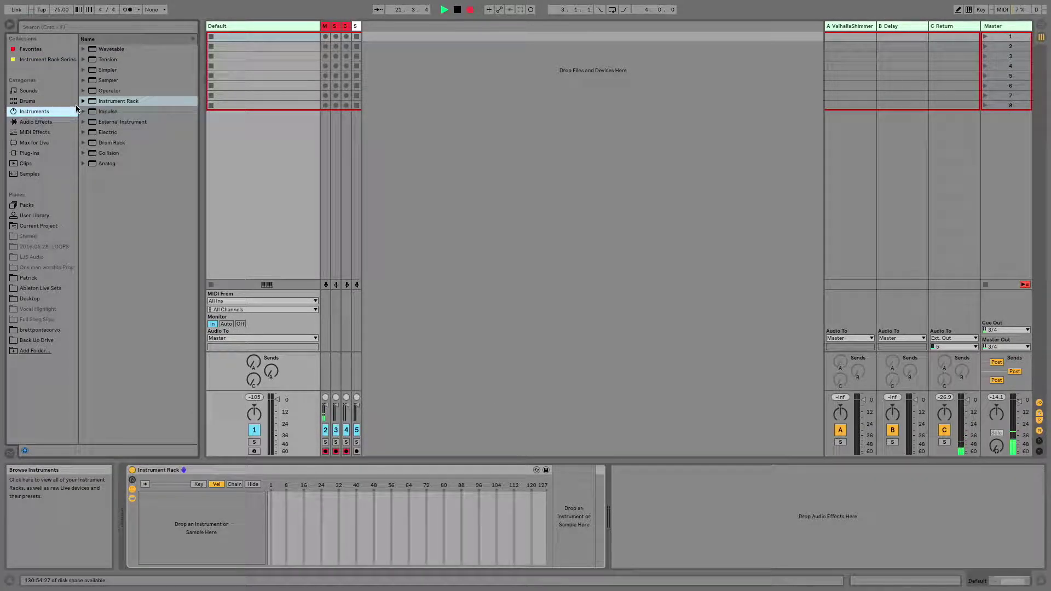
left_click_drag(108, 101, 244, 104)
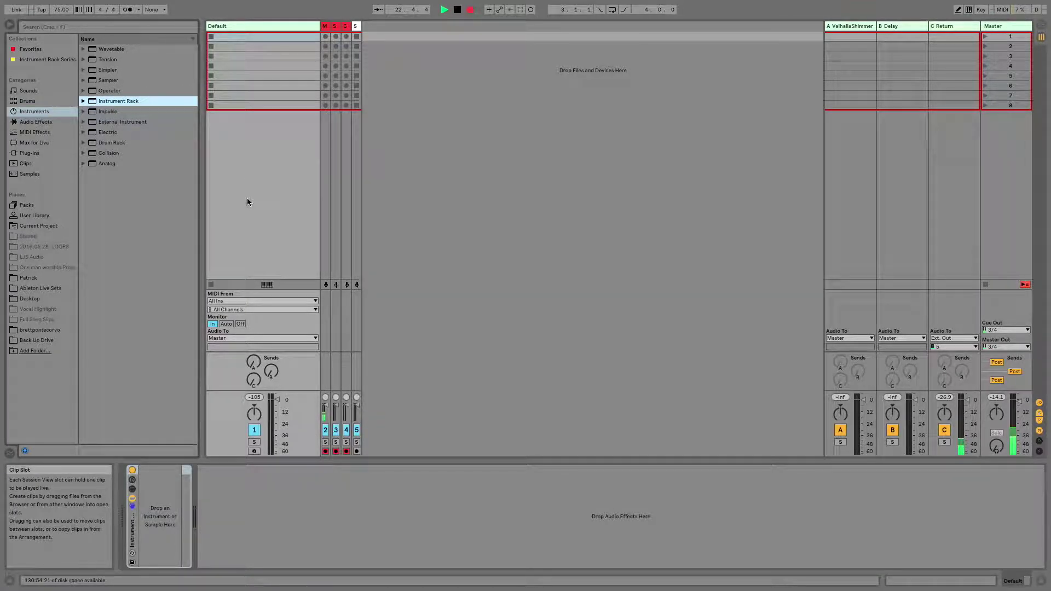
left_click(133, 491)
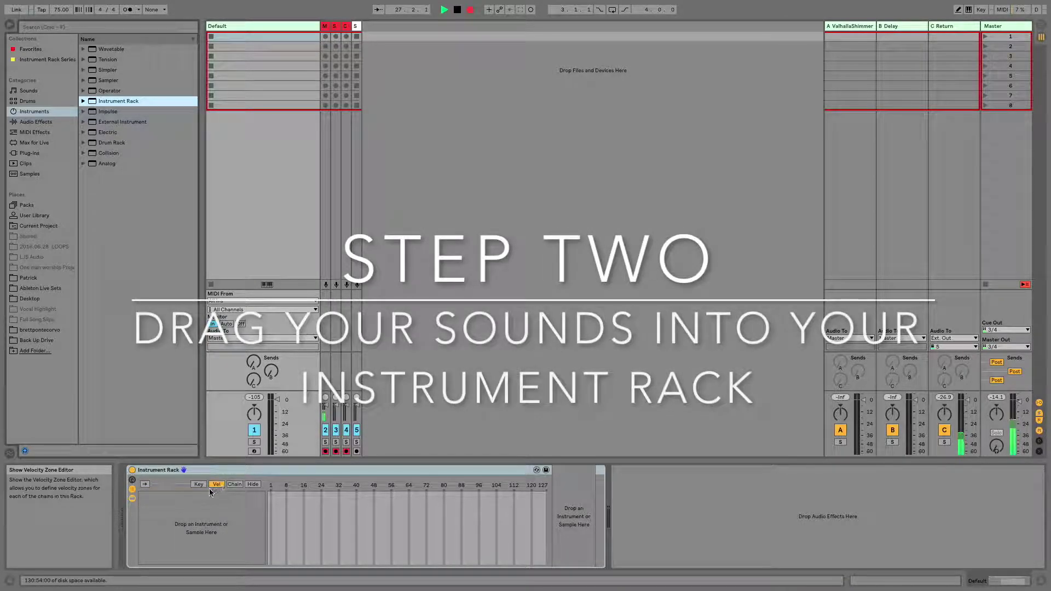
Step: Drag Gentle Piano_Pad and Hard Piano Open Filter Pad from Instrument Rack Series into the rack
left_click(33, 60)
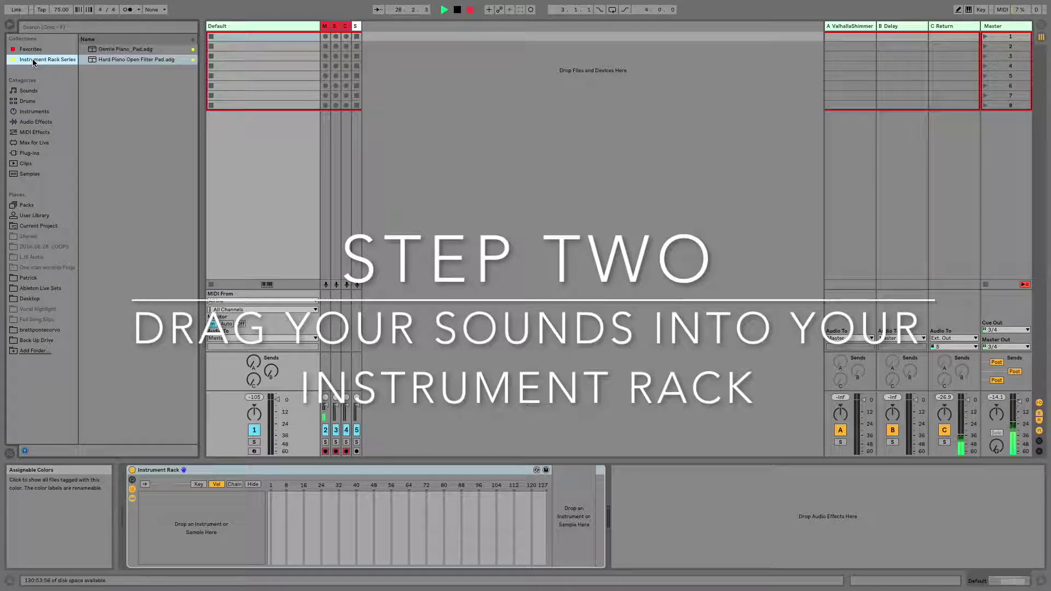
left_click(113, 50)
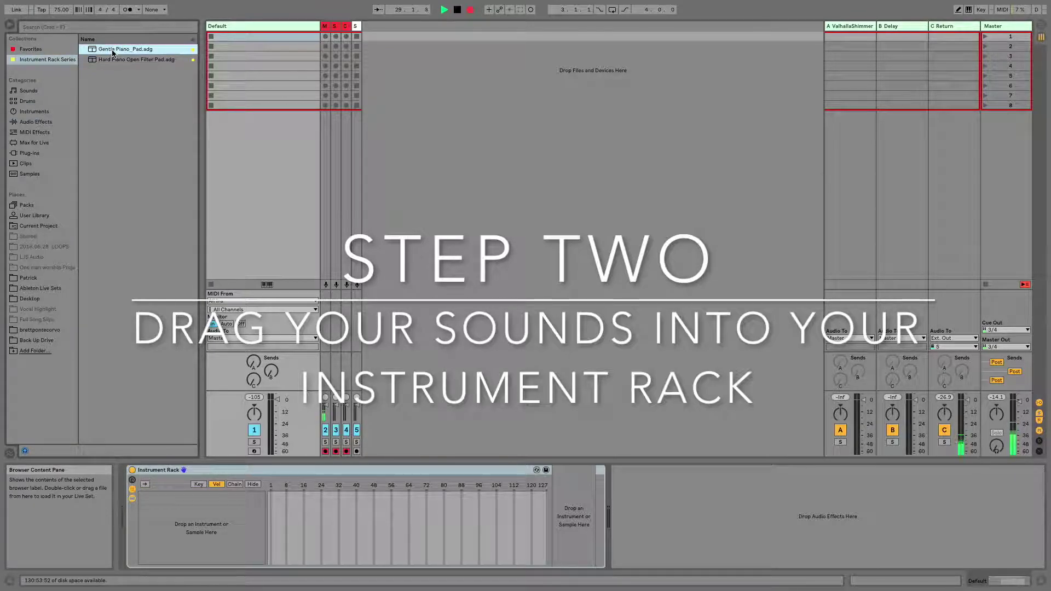
left_click_drag(113, 50, 169, 508)
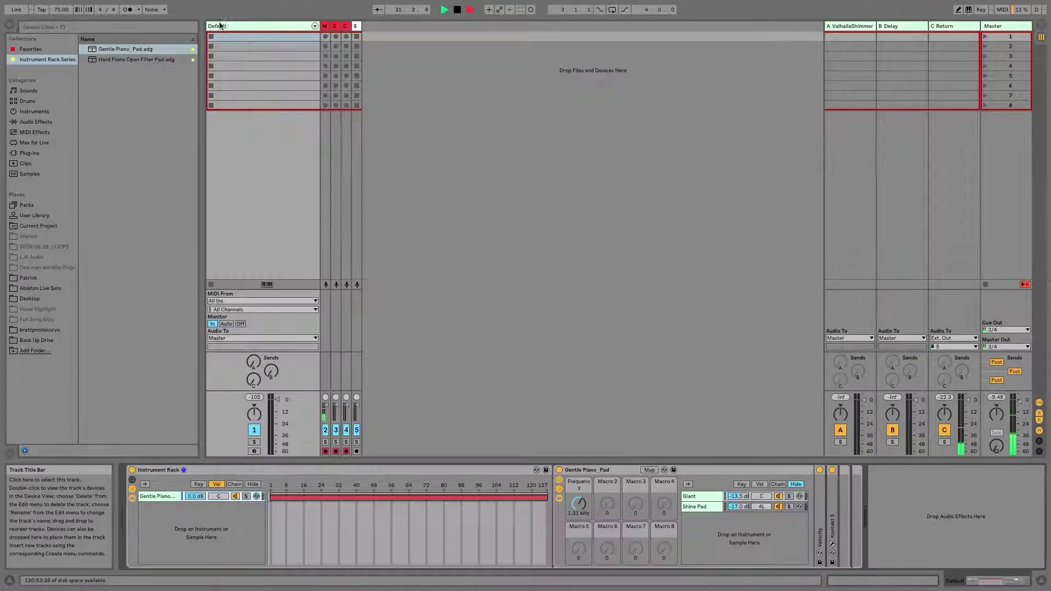
left_click_drag(120, 60, 172, 523)
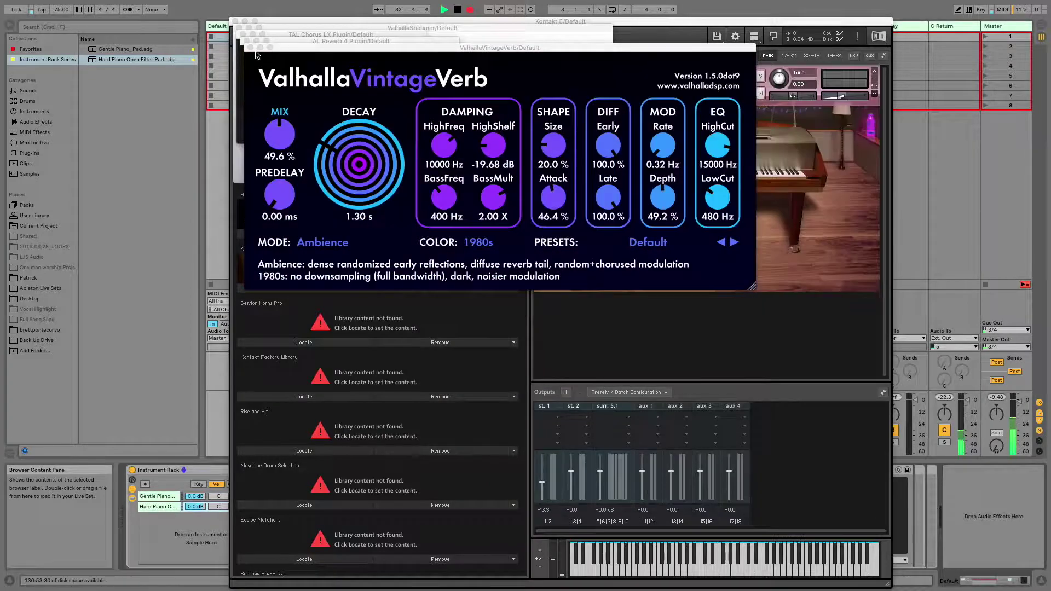
Step: Close the VintageVerb, TAL Reverb, TAL Chorus, Shimmer and Kontakt plugin windows
left_click(250, 47)
left_click(246, 41)
left_click(242, 35)
left_click(238, 28)
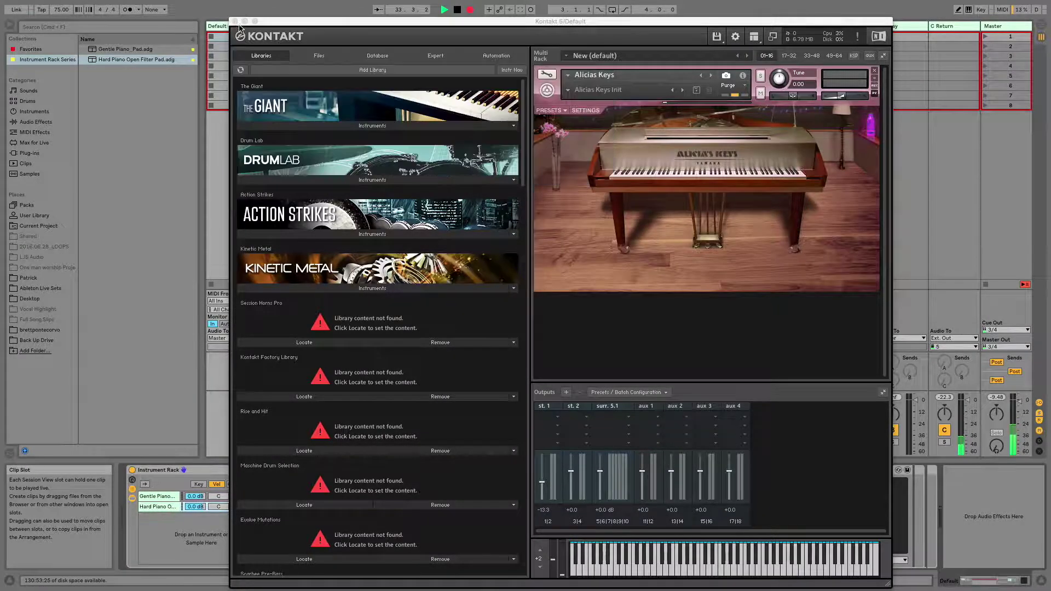
left_click(235, 21)
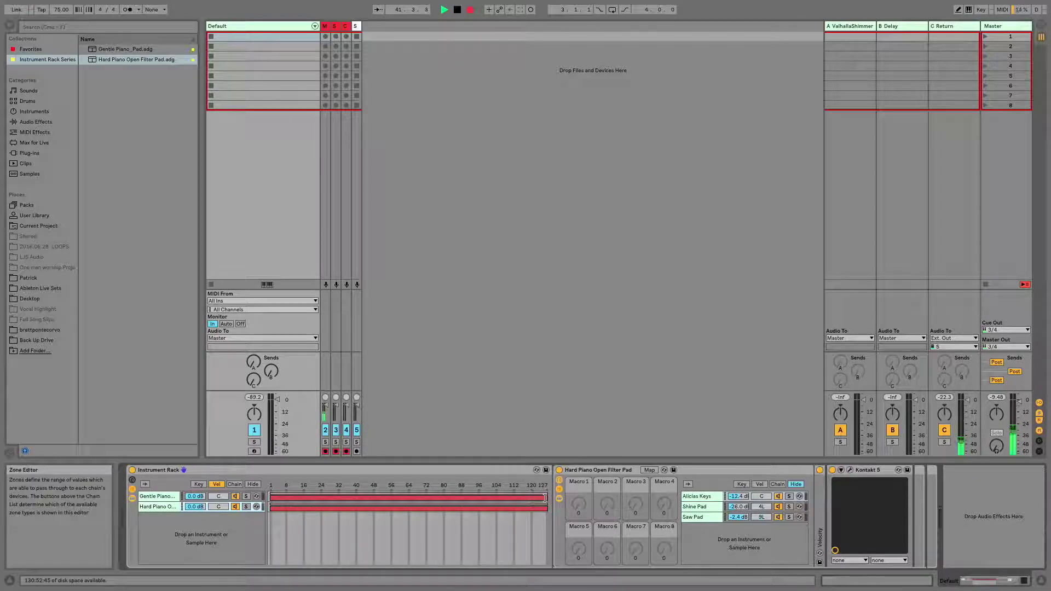
Step: Lower Gentle Piano's velocity zone top and raise Hard Piano's zone bottom, leaving a gap
left_click_drag(550, 499, 377, 498)
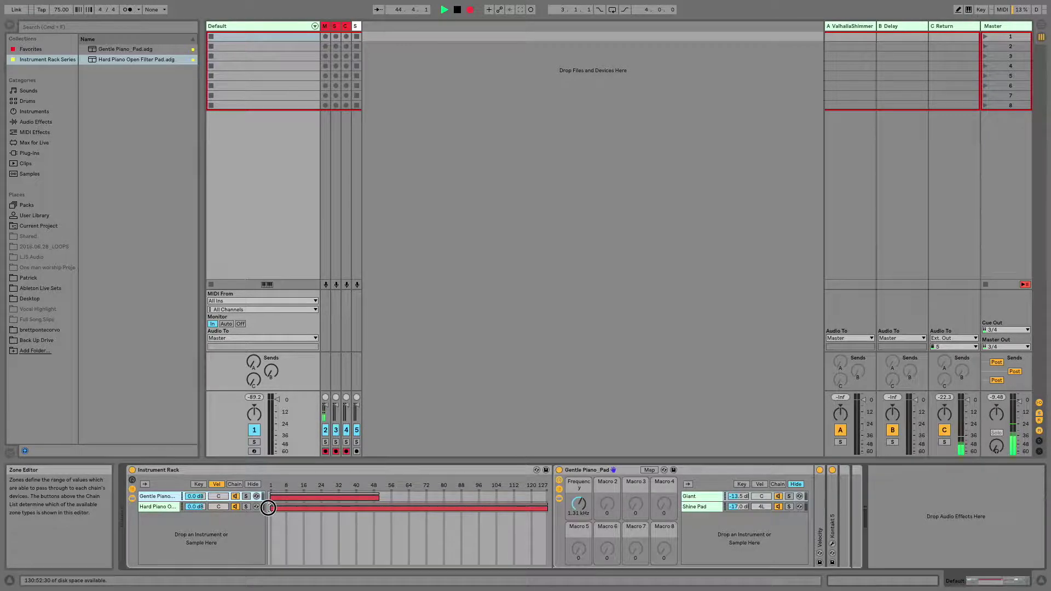
left_click_drag(271, 508, 437, 508)
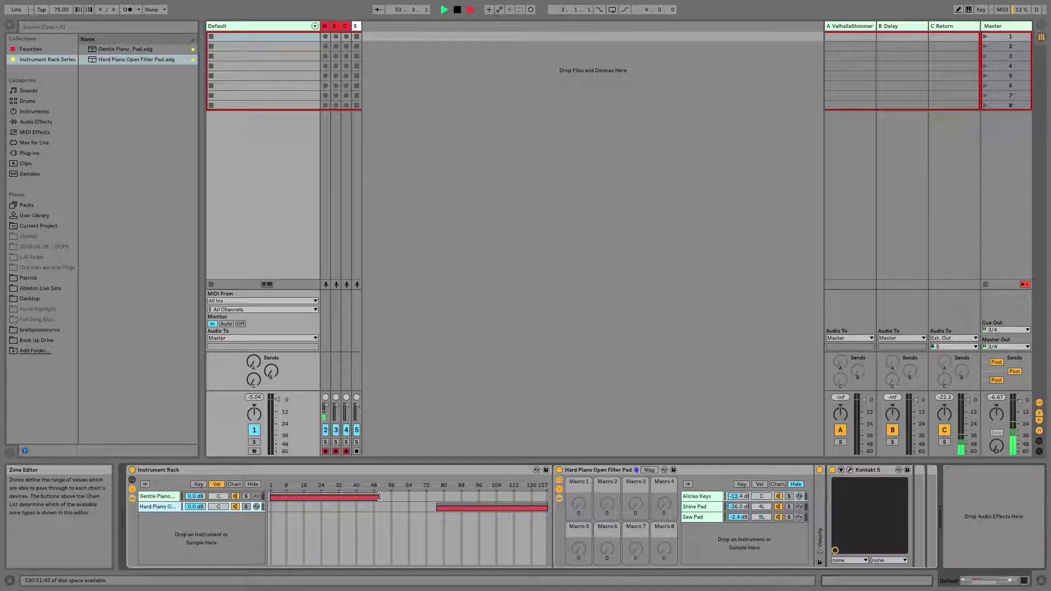
Step: Extend Gentle Piano's zone to about 101 with a fade from 62; fade Hard Piano in from 63 to 91
mouse_move(379, 496)
left_mouse_down()
mouse_move(489, 494)
mouse_move(395, 509)
left_mouse_up()
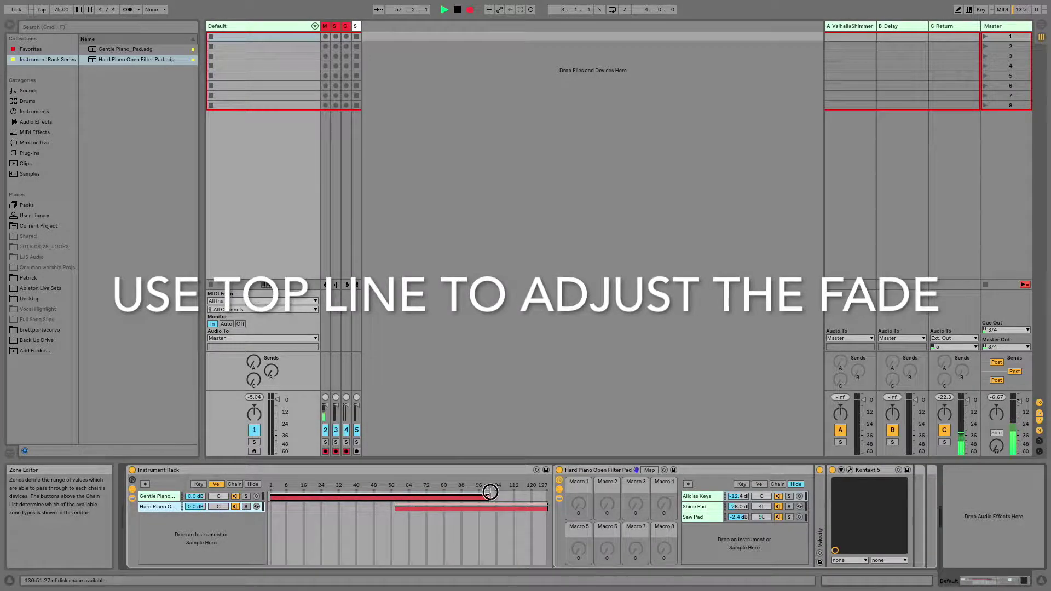
left_click_drag(490, 493, 405, 501)
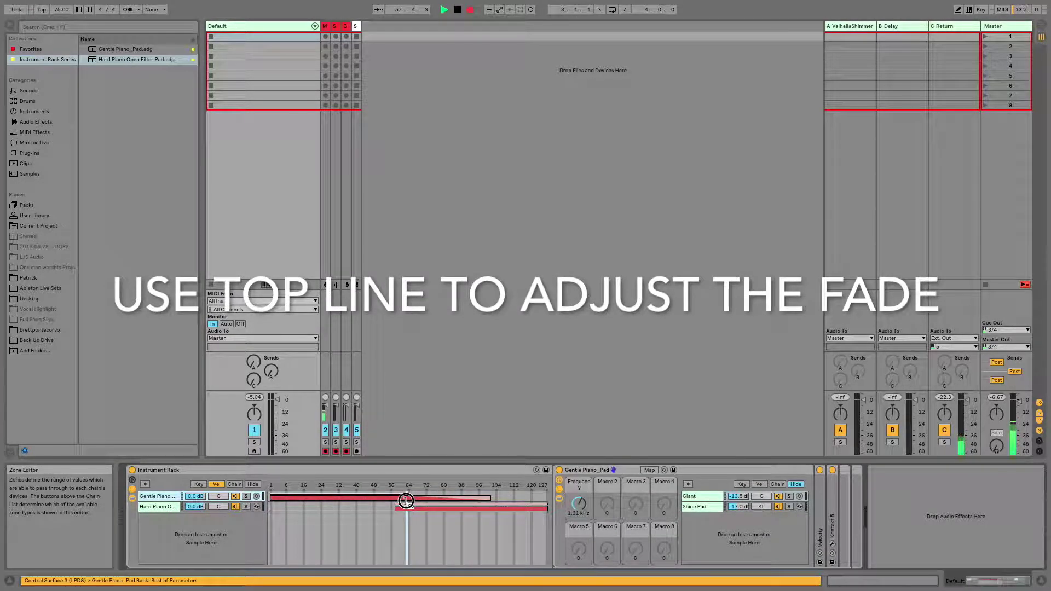
left_click(406, 505)
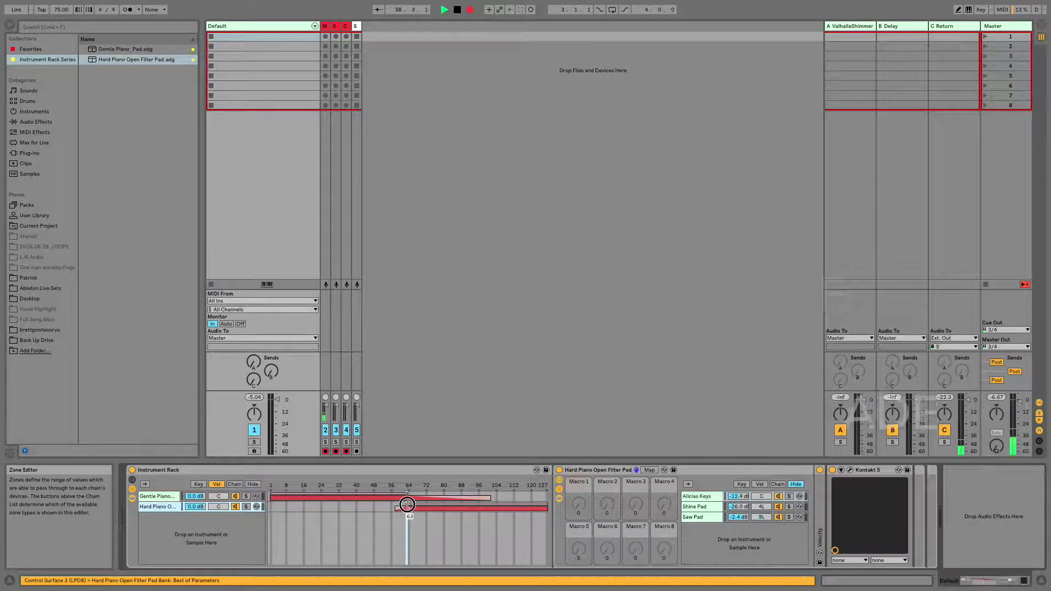
left_click_drag(407, 504, 476, 506)
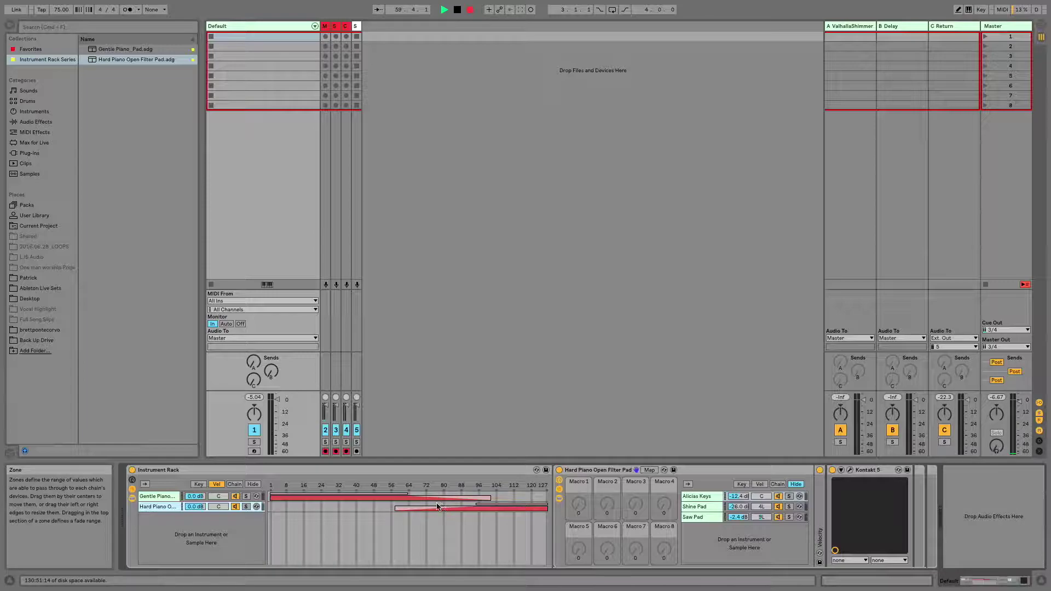
Step: Add the Velocity MIDI effect in front of the Instrument Rack
left_click(35, 134)
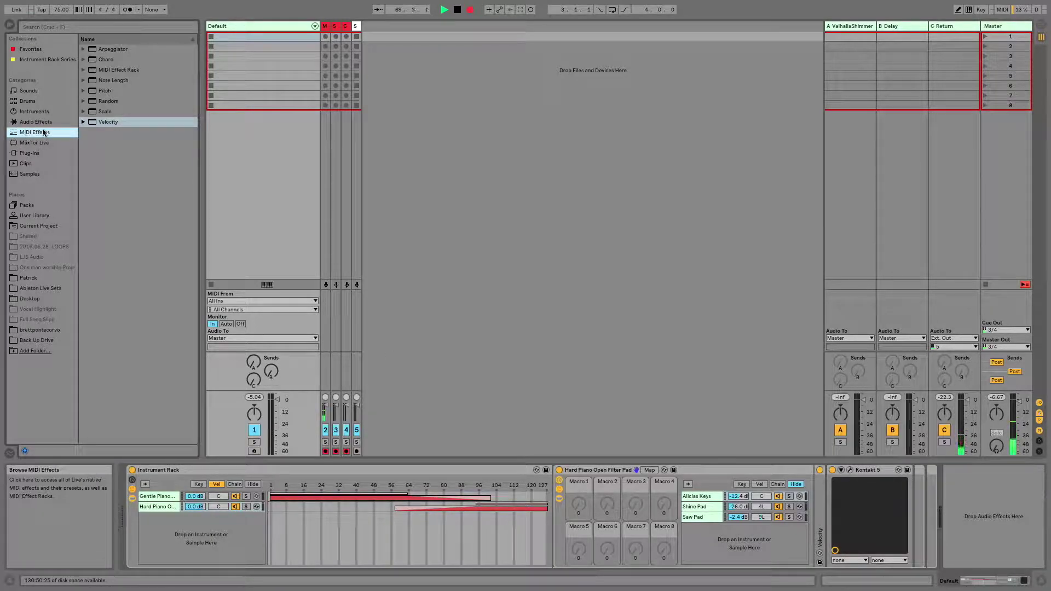
left_click(103, 122)
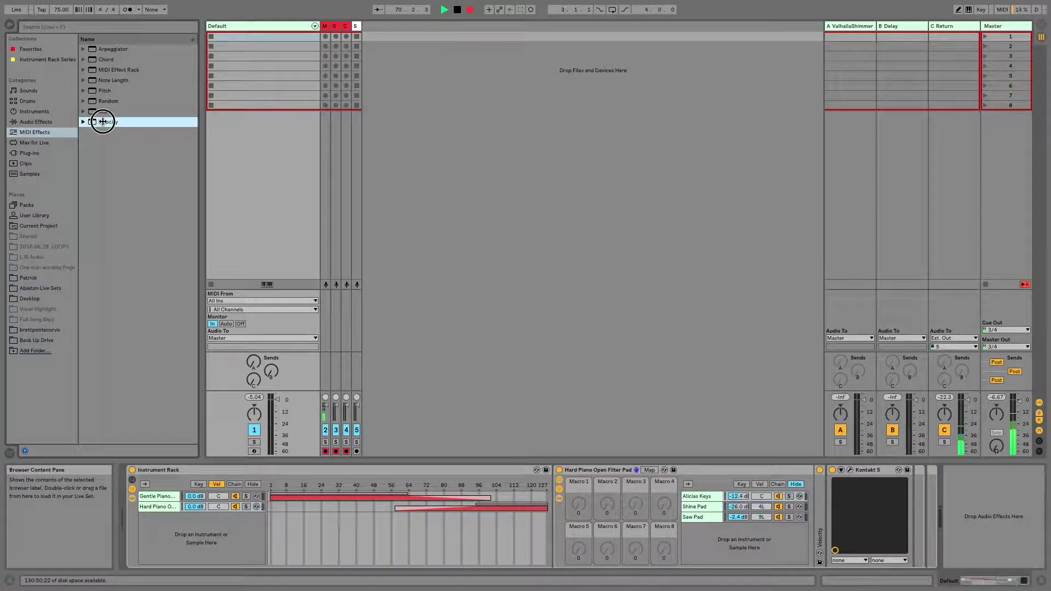
left_click_drag(103, 121, 129, 507)
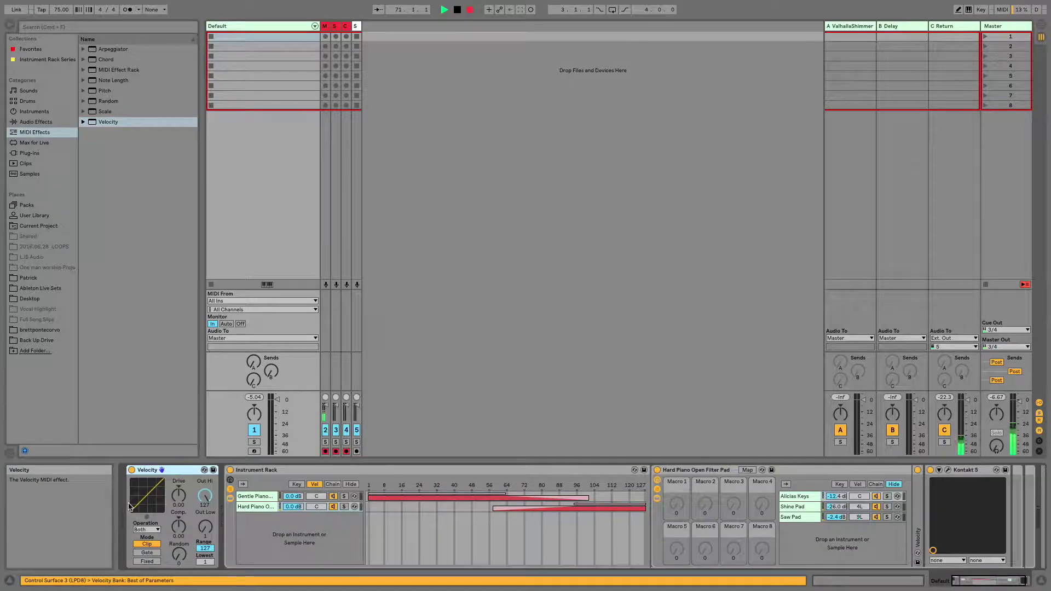
Step: Set the Velocity effect's Out Low to 70 and switch the device off
left_click(208, 535)
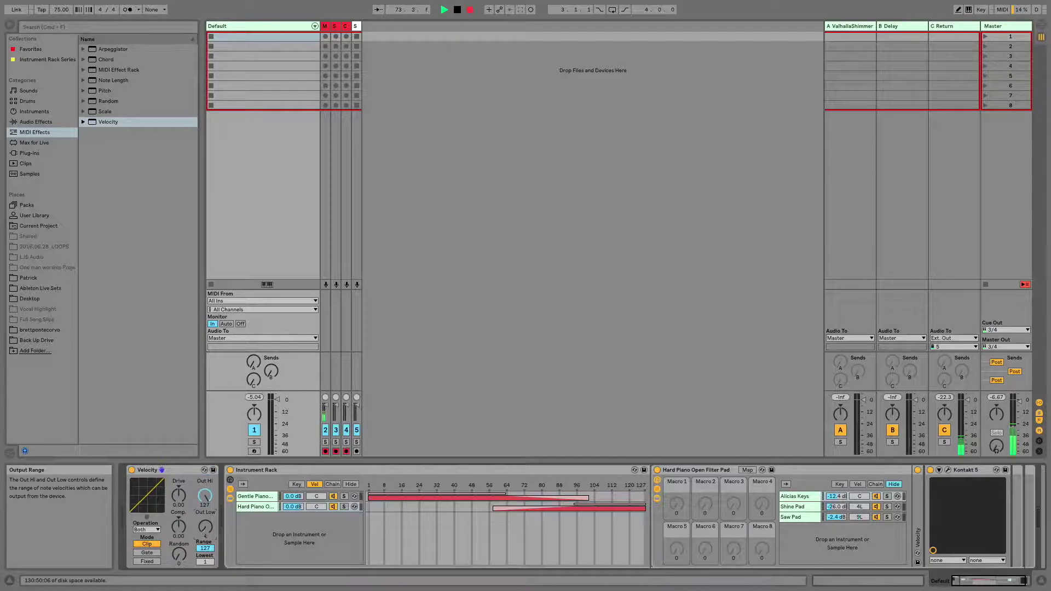
left_click_drag(206, 526, 206, 501)
left_click_drag(205, 527, 205, 530)
left_click_drag(205, 527, 205, 525)
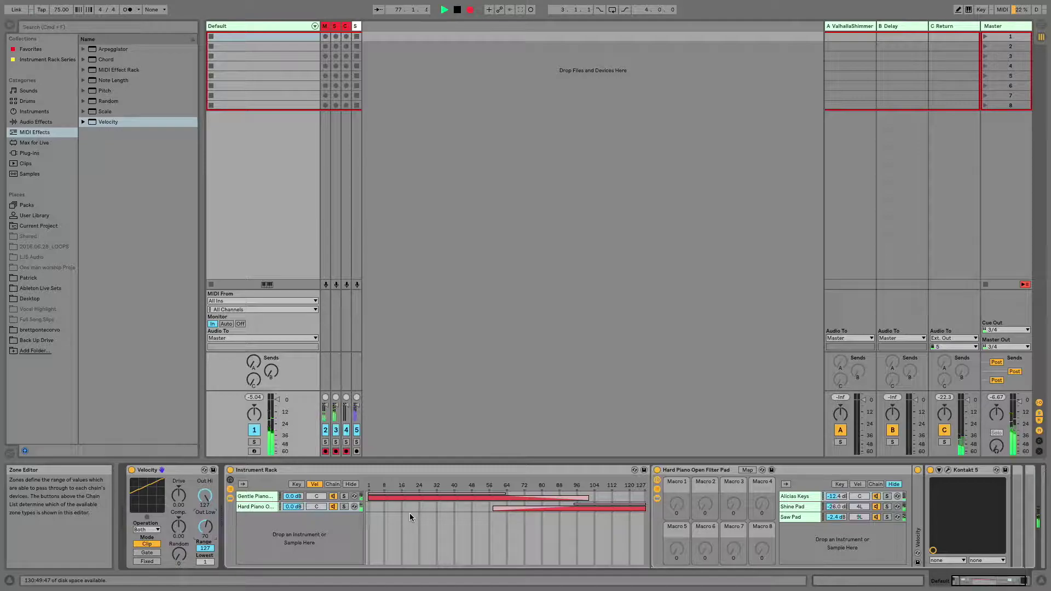
left_click(132, 470)
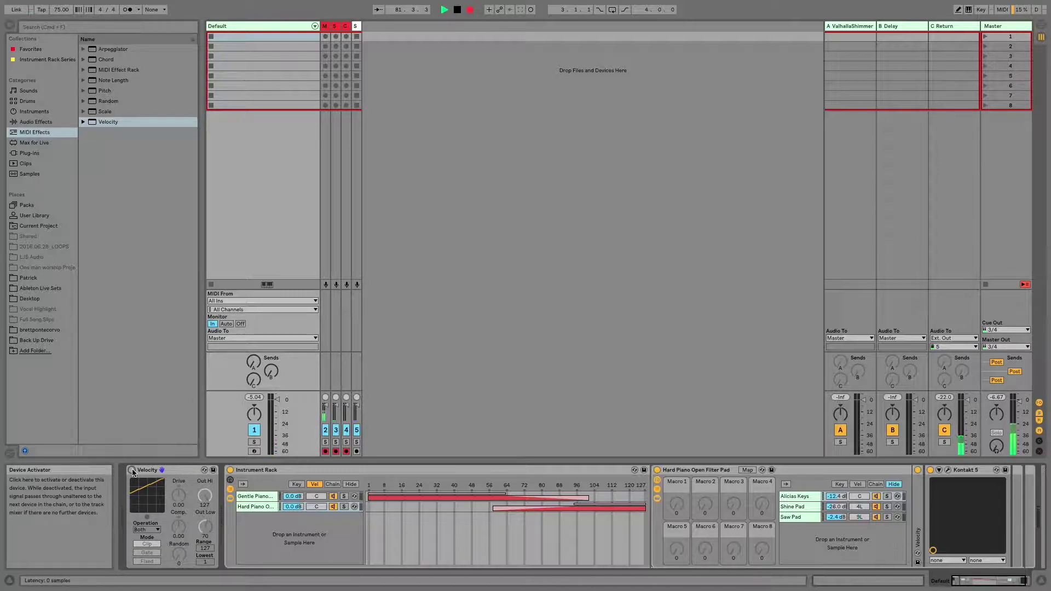
Step: Map the computer key I to the Velocity effect's on/off switch and exit Key Map mode
right_click(133, 472)
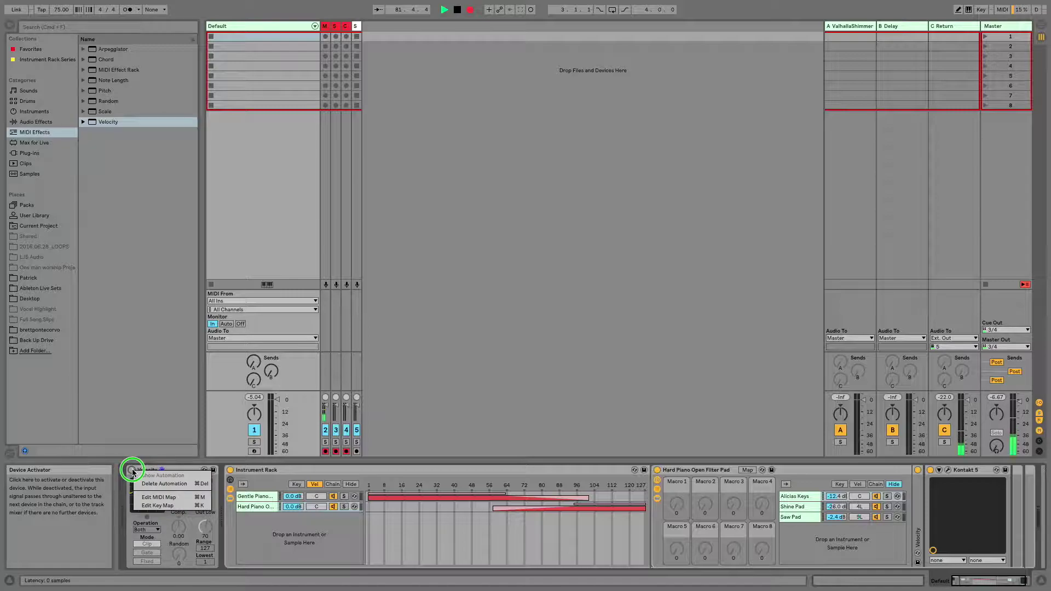
left_click(176, 507)
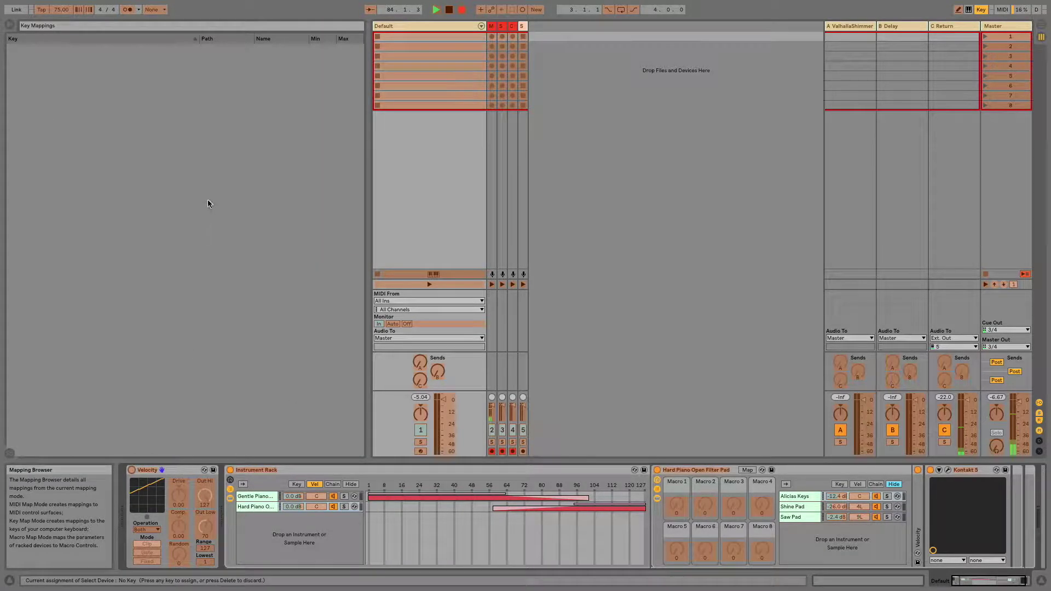
key("i")
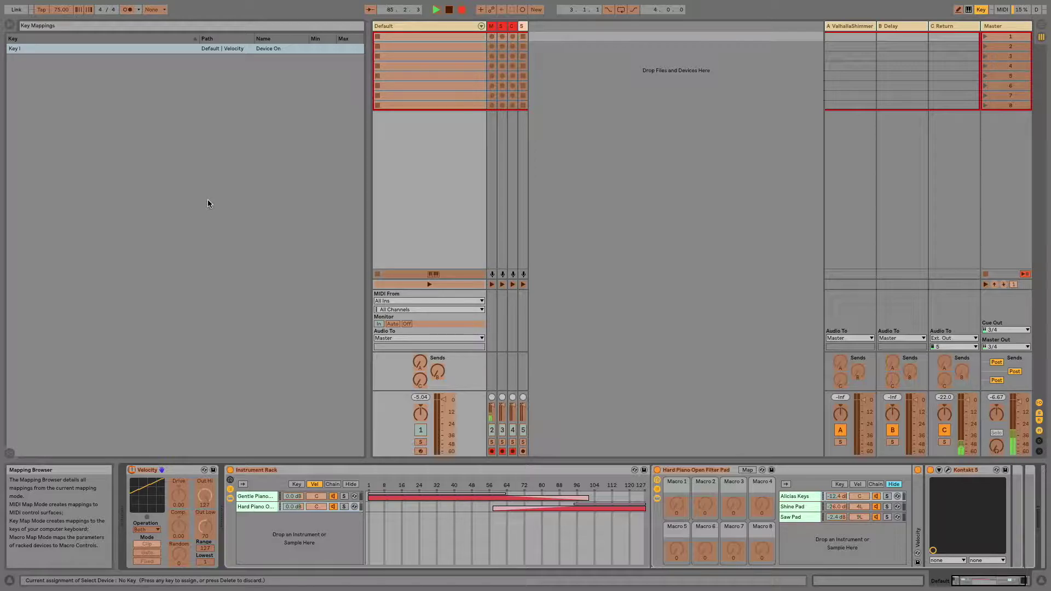
key("super+k")
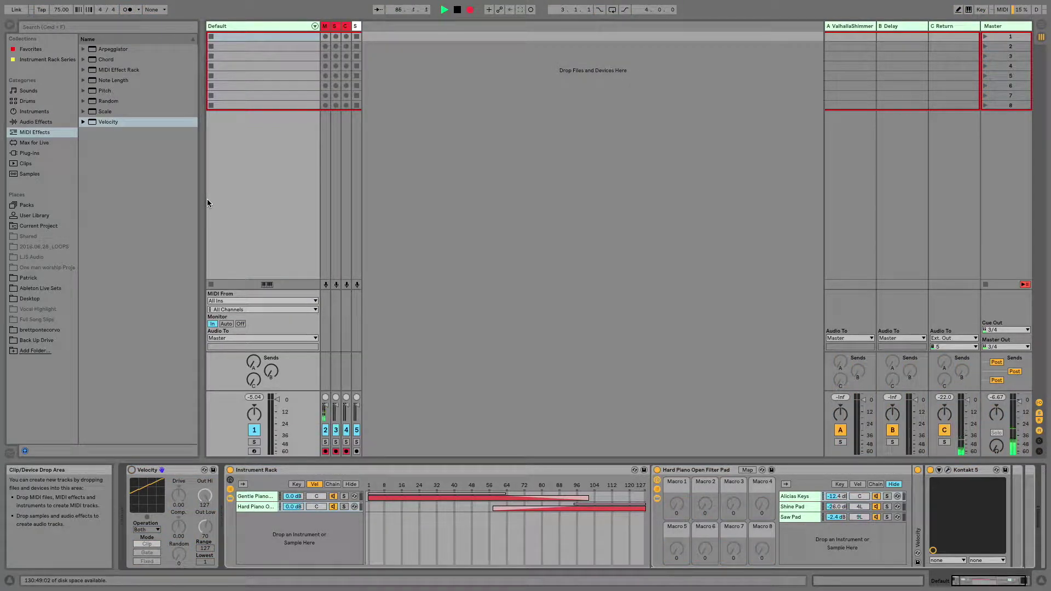